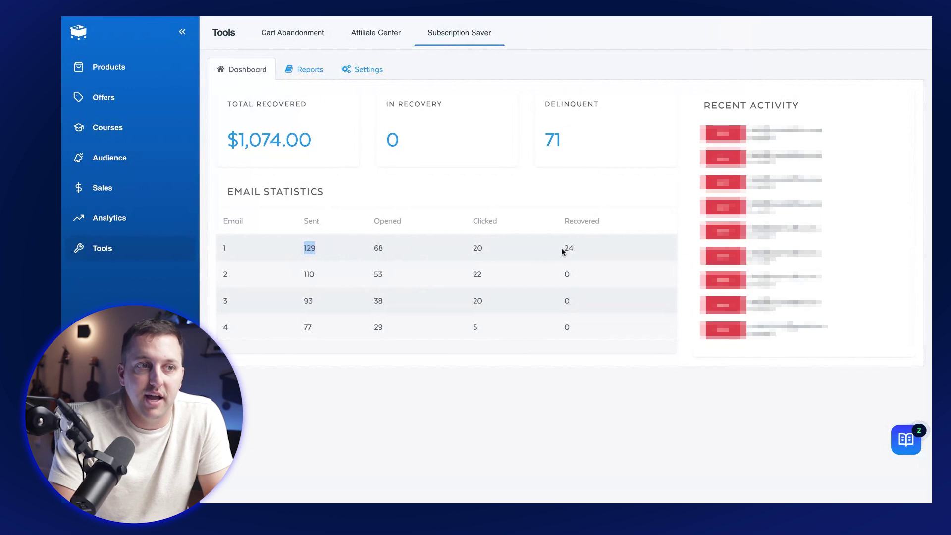
# Review the first email's recovered figure, recent activity and In Recovery count on the Subscription Saver dashboard, and open its reports
pyautogui.moveTo(563, 248); pyautogui.dragTo(577, 249)
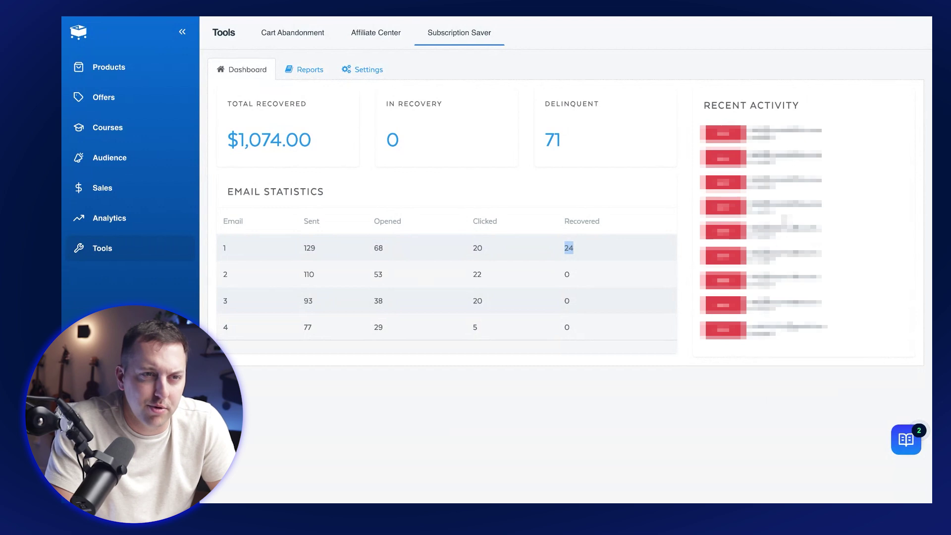
pyautogui.click(818, 204)
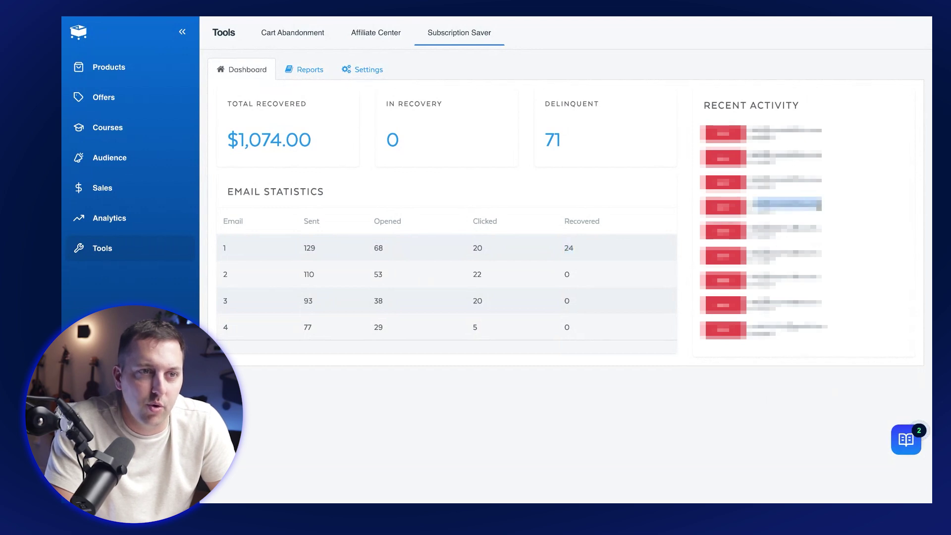
pyautogui.moveTo(788, 157); pyautogui.dragTo(751, 130)
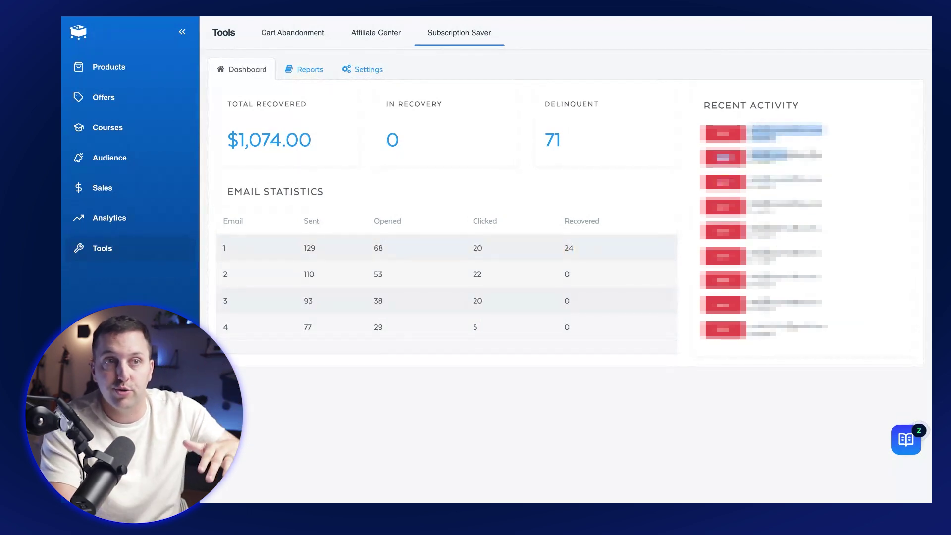
pyautogui.click(412, 176)
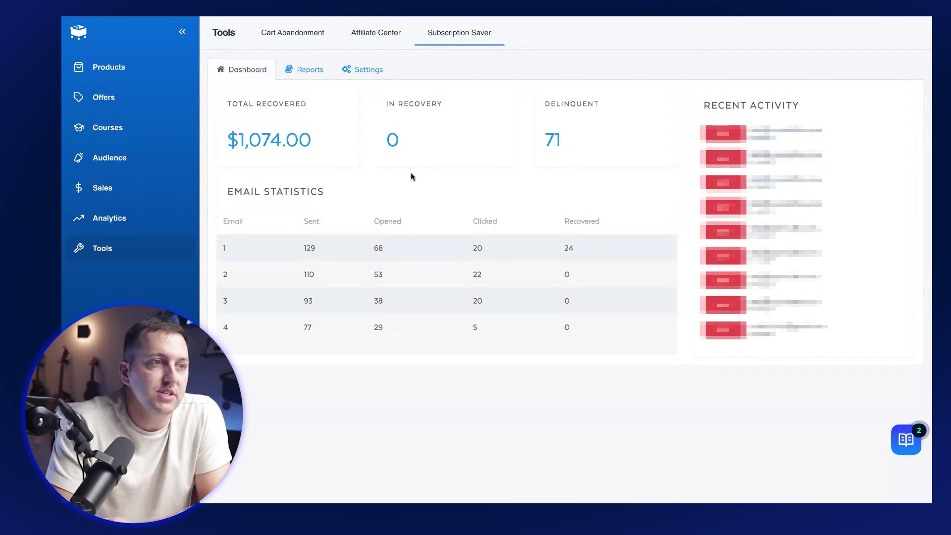
pyautogui.doubleClick(397, 142)
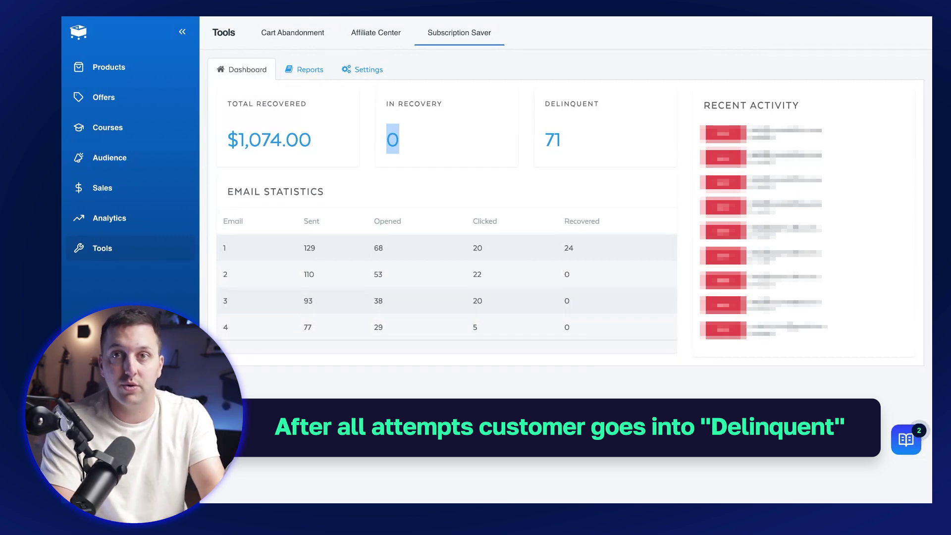
pyautogui.click(315, 73)
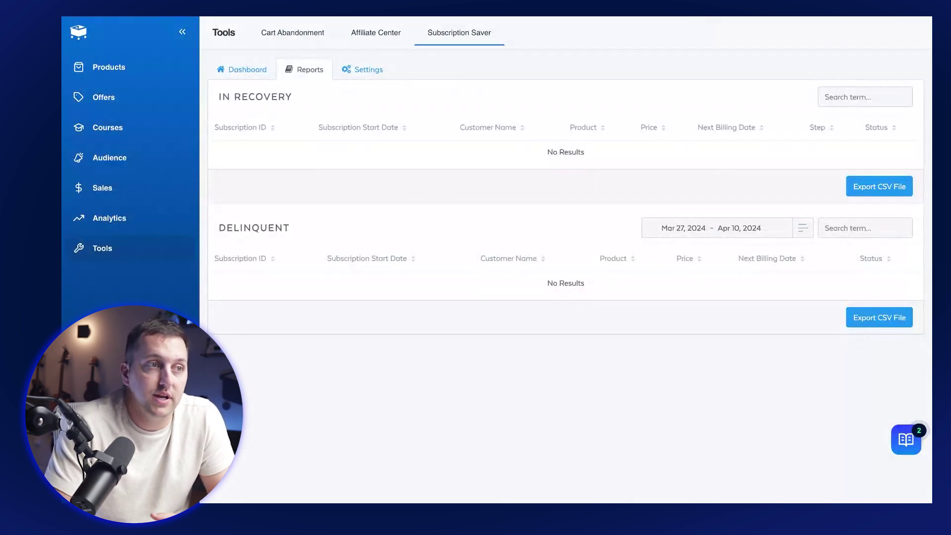
# Open the Dunning Step 1 email from the Subscription Saver settings and review its subject and body
pyautogui.click(349, 73)
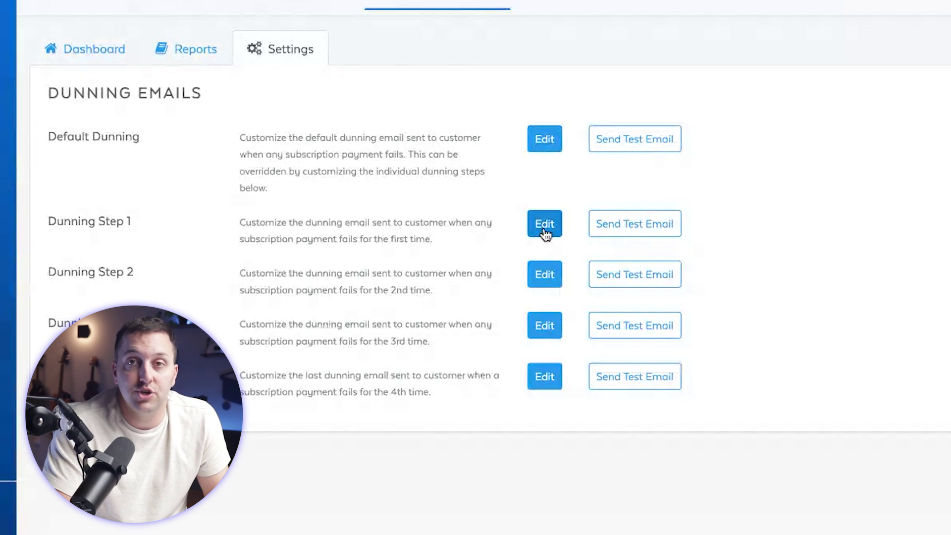
pyautogui.click(544, 229)
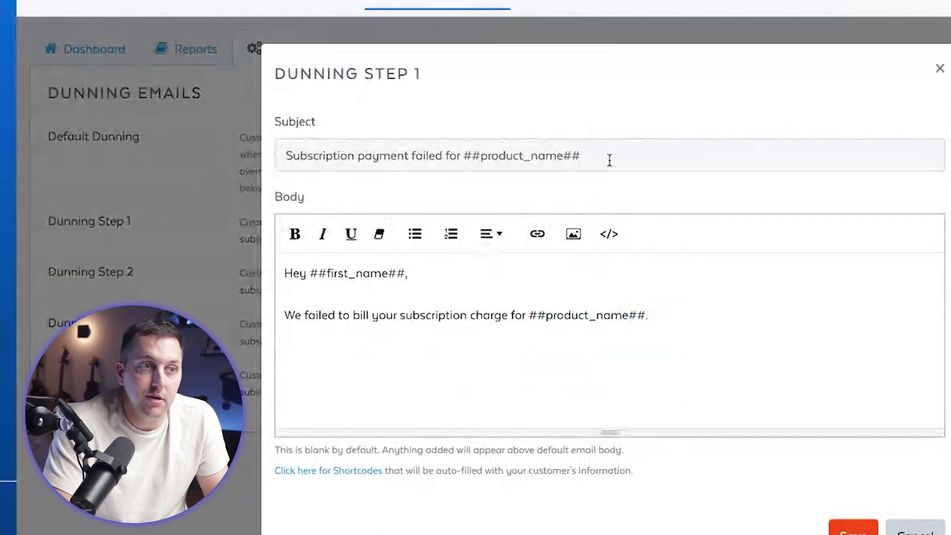
pyautogui.click(618, 160)
pyautogui.click(638, 205)
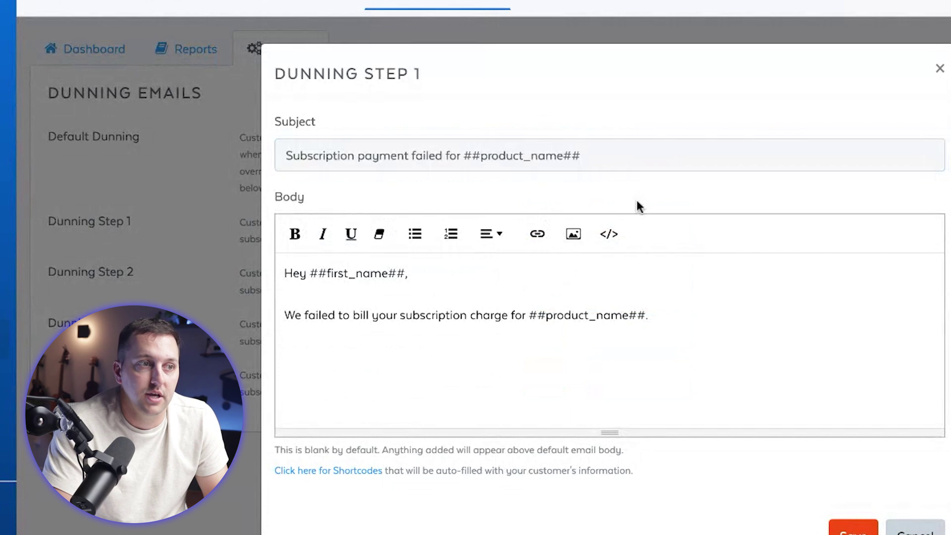
pyautogui.click(637, 299)
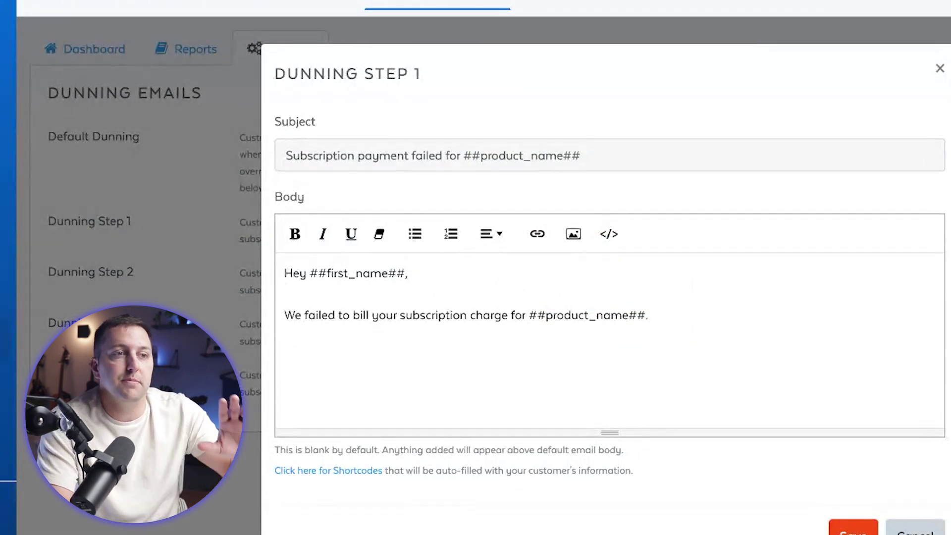
# Select the ##product_name## shortcode in the Dunning Step 1 body to inspect it and close the email without saving
pyautogui.click(643, 315)
pyautogui.hotkey('shift', 'Left')
pyautogui.hotkey('shift', 'Left')
pyautogui.hotkey('shift', 'Left')
pyautogui.hotkey('shift', 'Left')
pyautogui.hotkey('shift', 'Left')
pyautogui.hotkey('shift', 'Left')
pyautogui.hotkey('shift', 'Left')
pyautogui.hotkey('shift', 'Left')
pyautogui.hotkey('shift', 'Left')
pyautogui.hotkey('shift', 'Left')
pyautogui.hotkey('shift', 'Left')
pyautogui.hotkey('shift', 'Left')
pyautogui.hotkey('shift', 'Left')
pyautogui.hotkey('shift', 'Left')
pyautogui.hotkey('shift', 'Left')
pyautogui.hotkey('shift', 'Left')
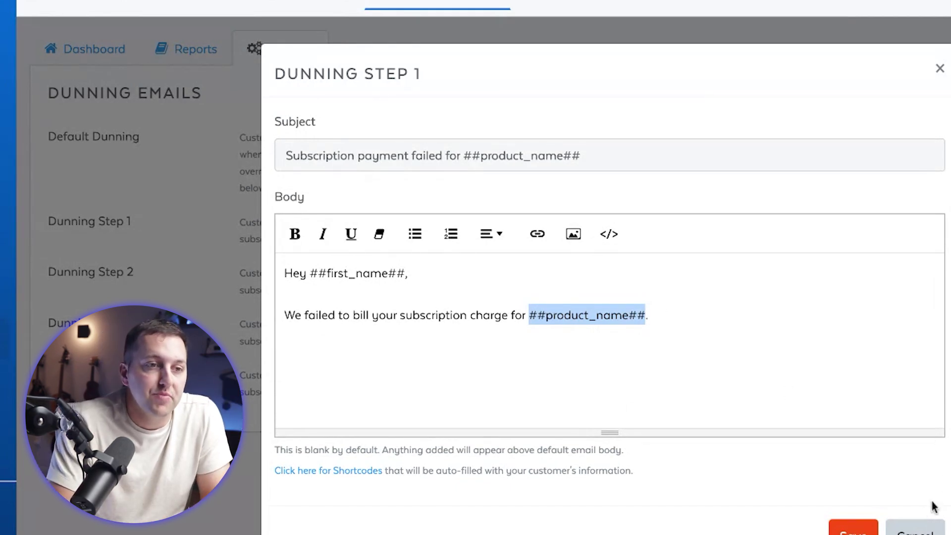
pyautogui.click(915, 527)
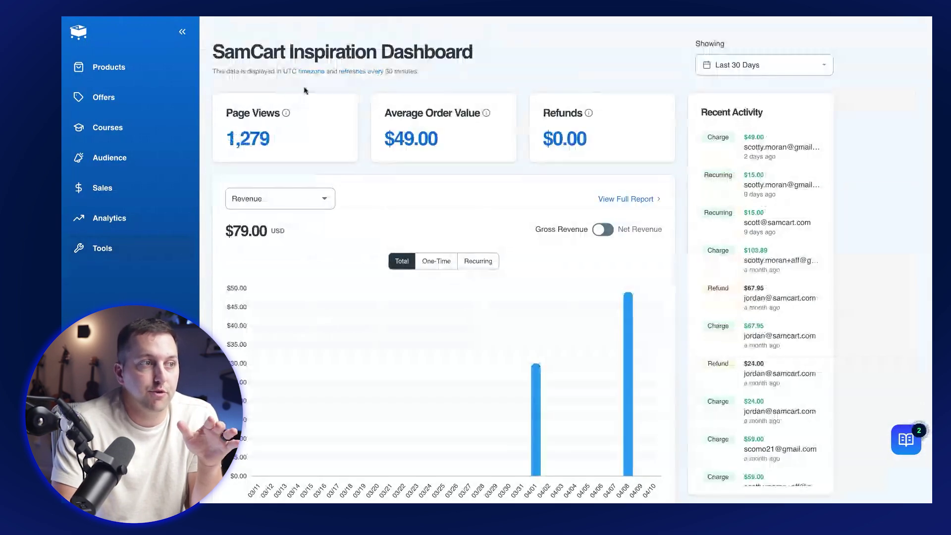
# Open the integration rules of the product The Futur - Pro Group (Quarterly)
pyautogui.click(121, 73)
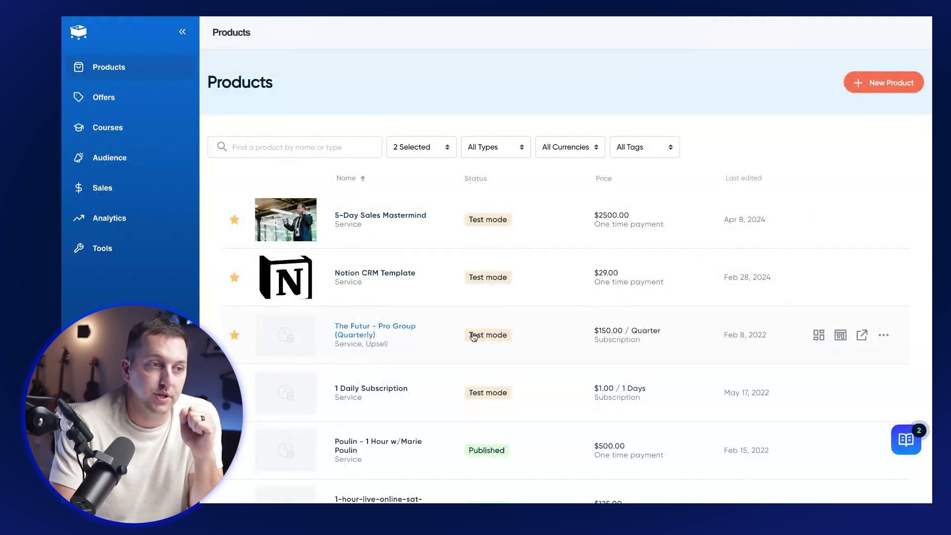
pyautogui.click(366, 334)
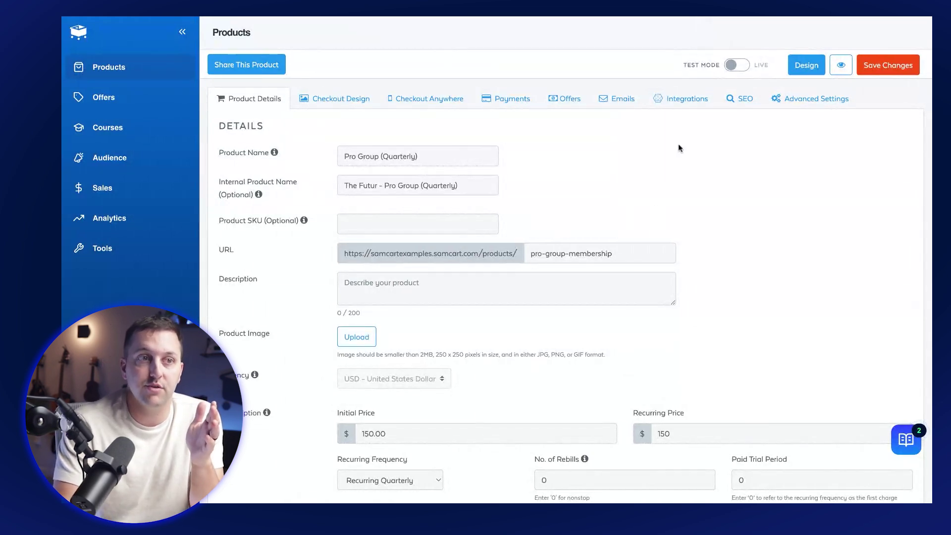
pyautogui.click(675, 107)
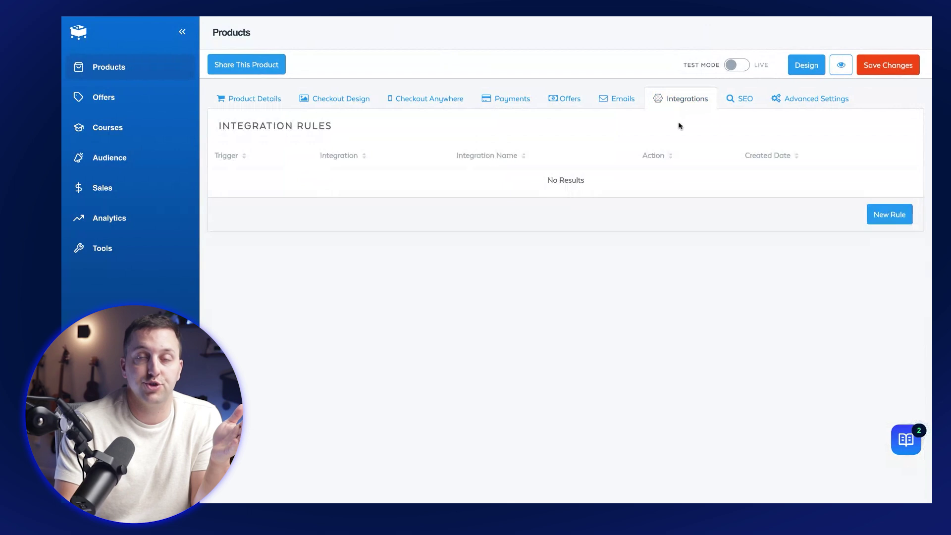
# Create a new integration rule using the Circle integration with the action Remove Member from Space
pyautogui.click(886, 214)
pyautogui.click(528, 185)
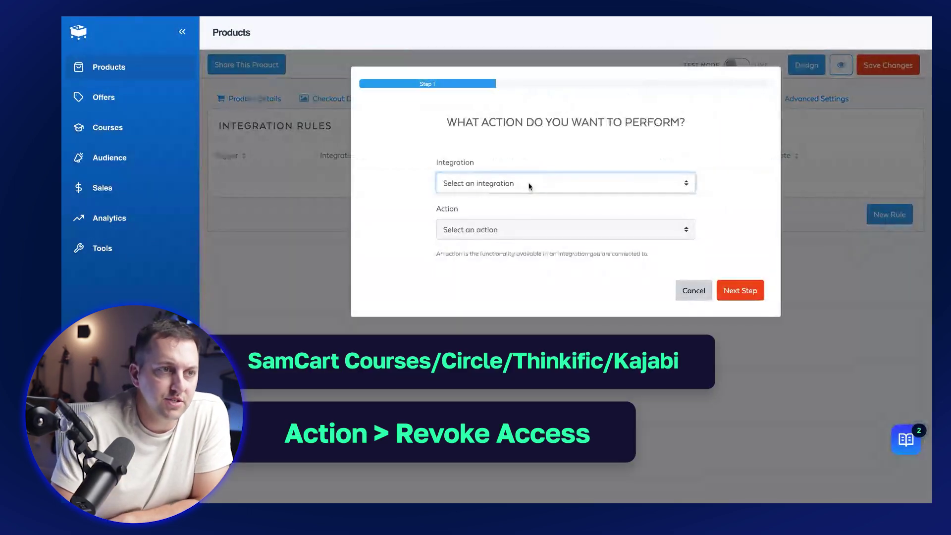
pyautogui.click(519, 196)
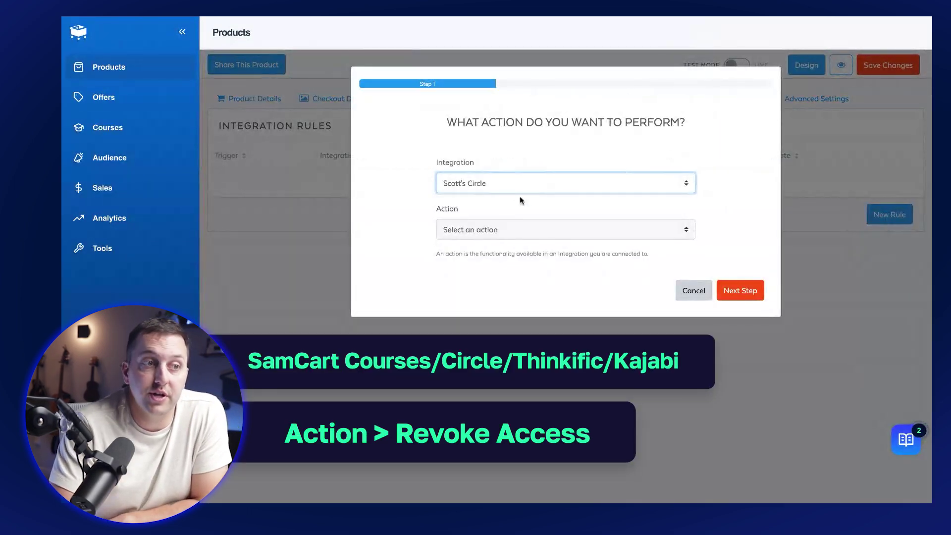
pyautogui.click(517, 233)
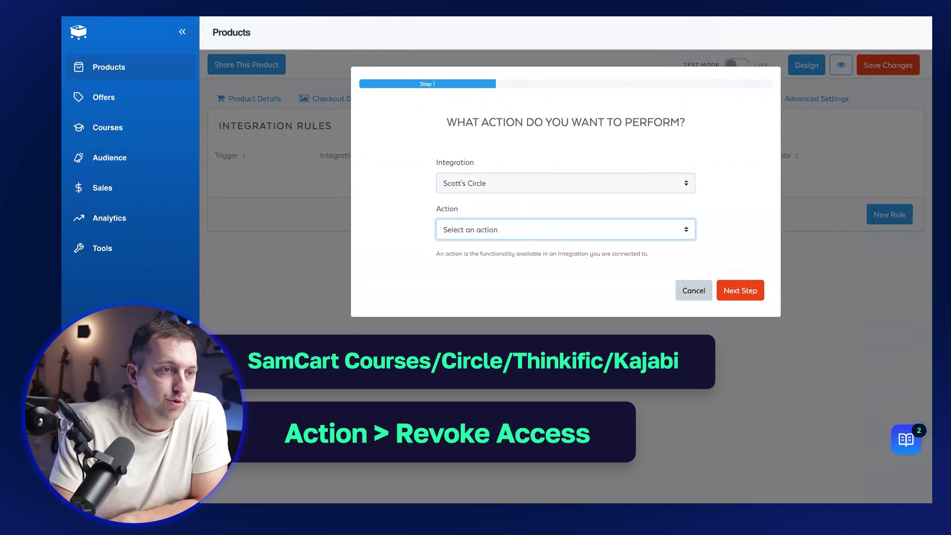
pyautogui.click(527, 298)
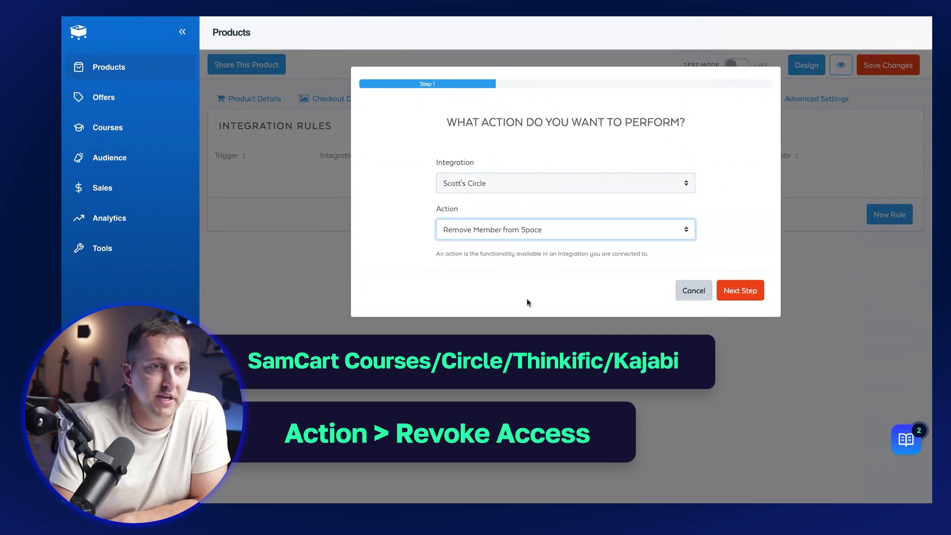
pyautogui.click(752, 300)
# Set the rule's trigger to the eCommerce event Subscription Charge Failed and continue to the integration-specific settings
pyautogui.click(512, 168)
pyautogui.click(495, 196)
pyautogui.click(495, 195)
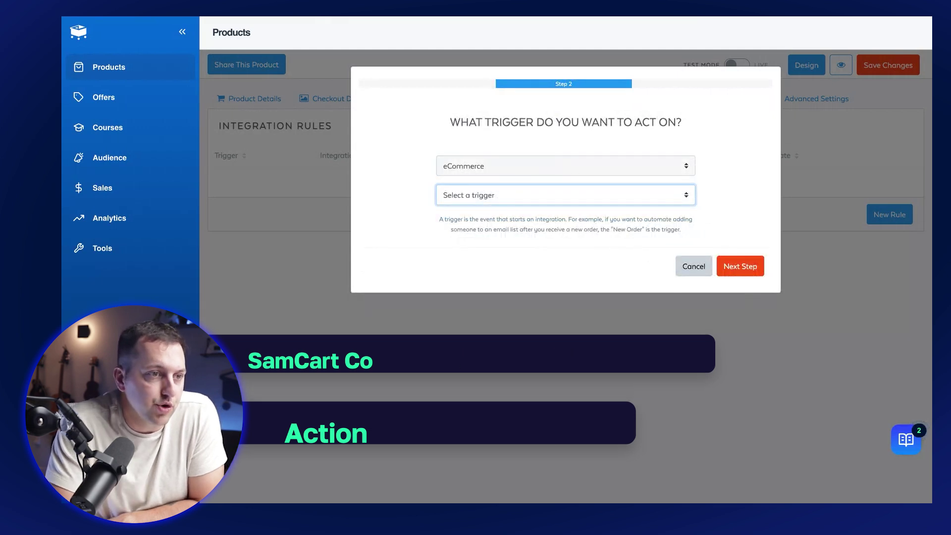
pyautogui.click(523, 212)
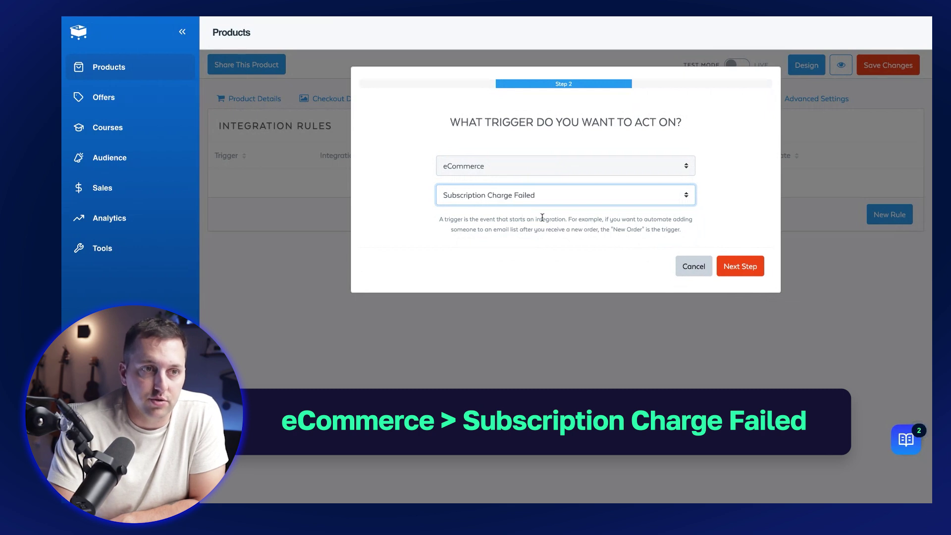
pyautogui.click(733, 275)
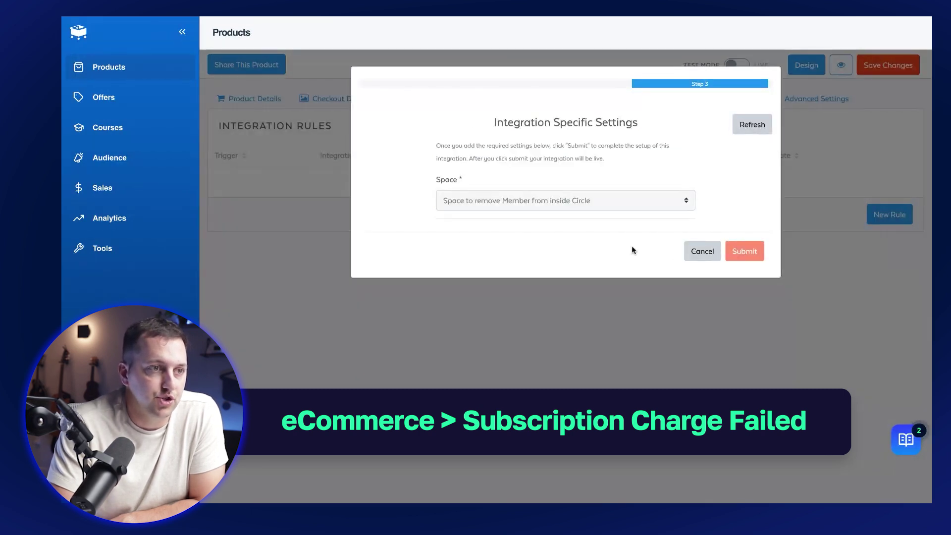
# Choose 1 Page Masterclass as the space to remove members from and submit the rule
pyautogui.click(534, 203)
pyautogui.click(528, 223)
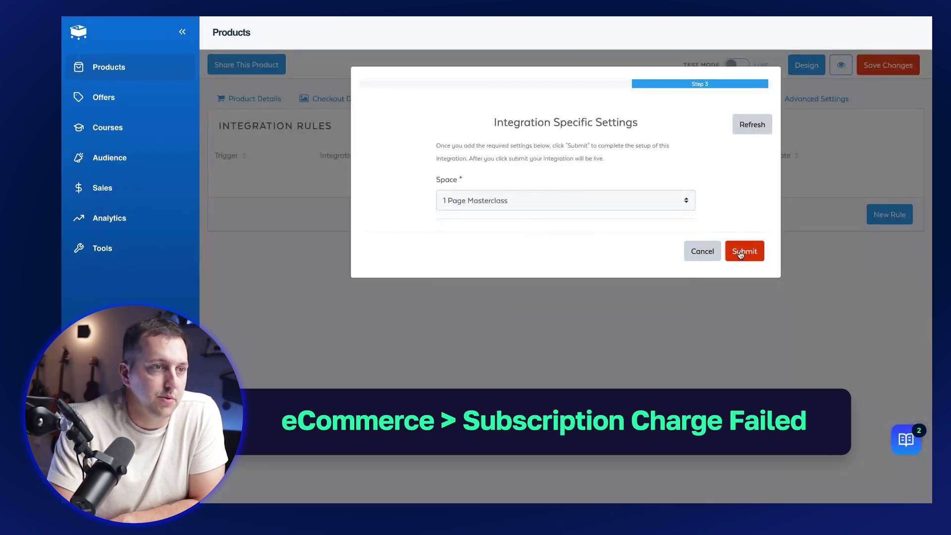
pyautogui.click(740, 254)
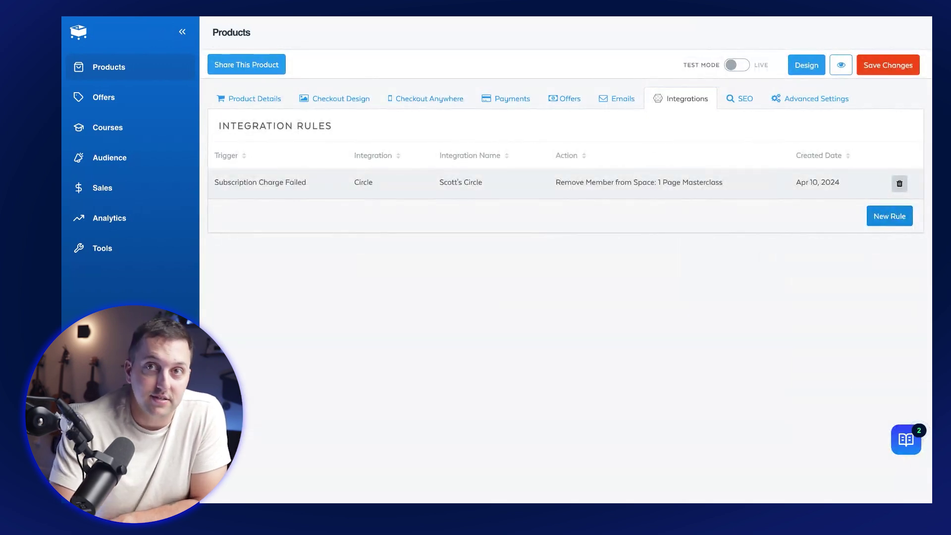
# Create a second integration rule using the Circle integration with the action Add Member to Space
pyautogui.click(890, 216)
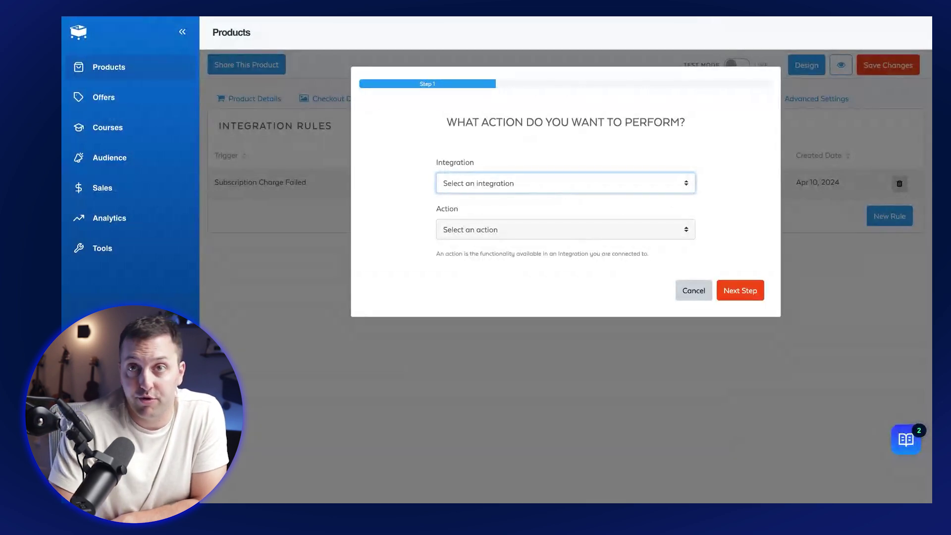
pyautogui.click(555, 200)
pyautogui.click(516, 231)
pyautogui.click(537, 249)
pyautogui.click(734, 292)
# Set the second rule's trigger to the eCommerce event Subscription Recovered
pyautogui.click(486, 170)
pyautogui.click(490, 183)
pyautogui.click(499, 197)
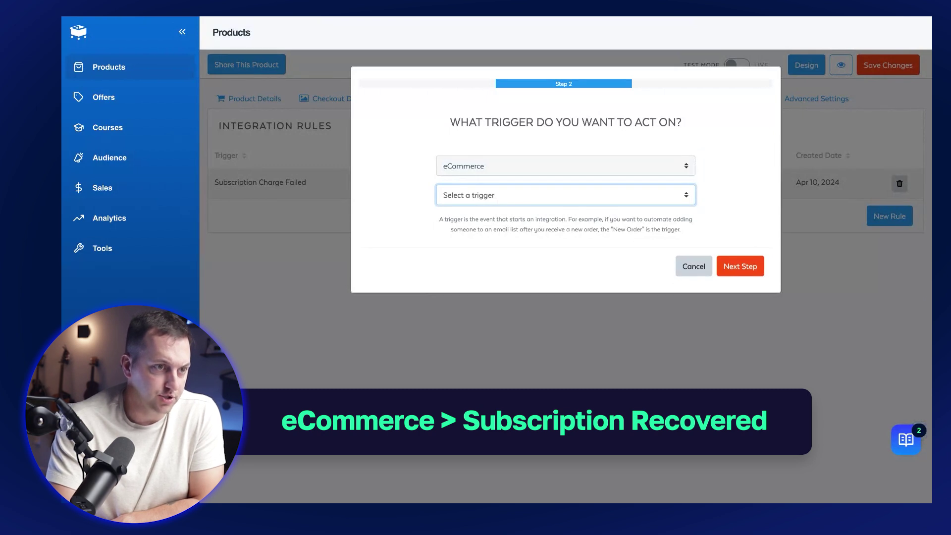
pyautogui.click(498, 197)
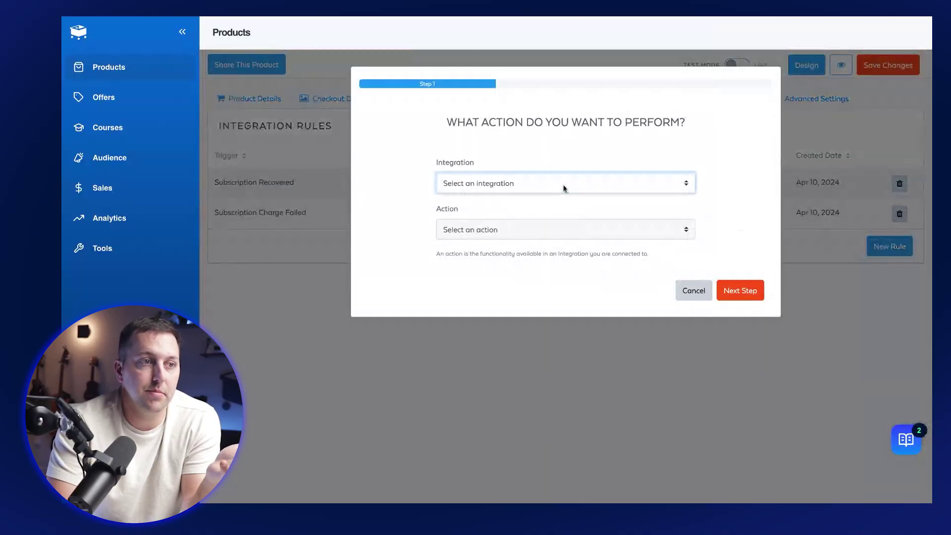
# Set the third rule's integration to Mailchimp Example with the action Add To List
pyautogui.click(565, 188)
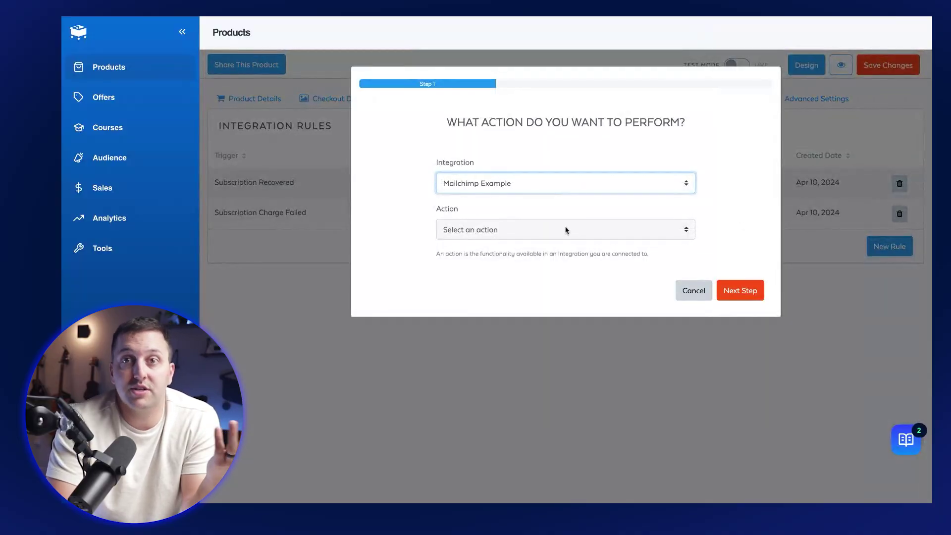
pyautogui.click(509, 236)
pyautogui.click(507, 235)
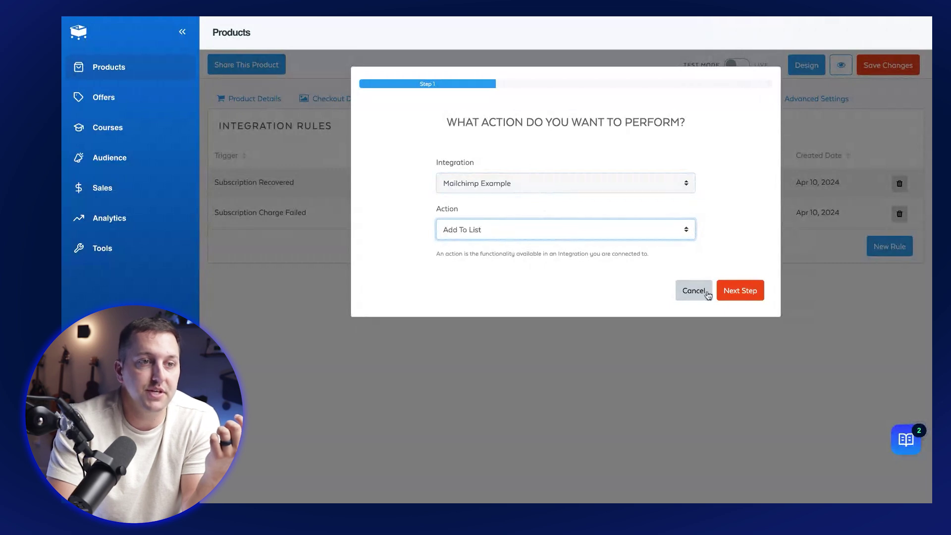
pyautogui.click(740, 290)
# Set the Mailchimp rule's trigger to the eCommerce event Subscription Delinquent and continue to its integration-specific settings
pyautogui.click(488, 169)
pyautogui.click(490, 197)
pyautogui.click(493, 200)
pyautogui.click(539, 310)
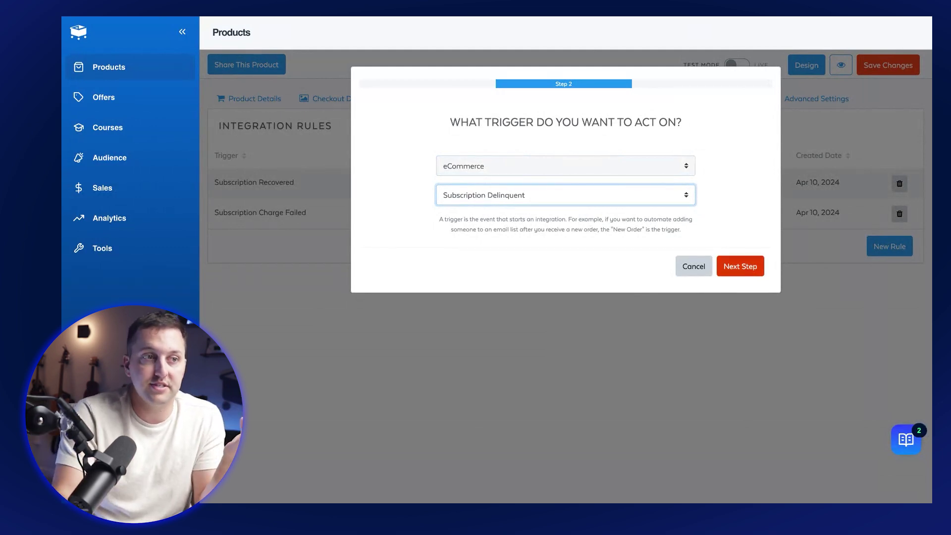
pyautogui.click(740, 266)
# Choose the SamCart Examples list for the Mailchimp rule, submit it and check its action in the rules table
pyautogui.click(570, 205)
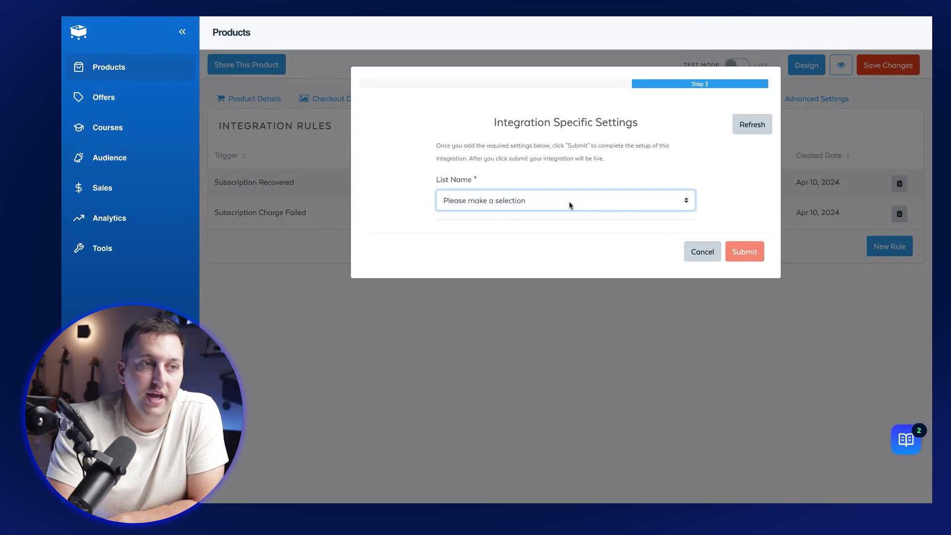
pyautogui.click(569, 242)
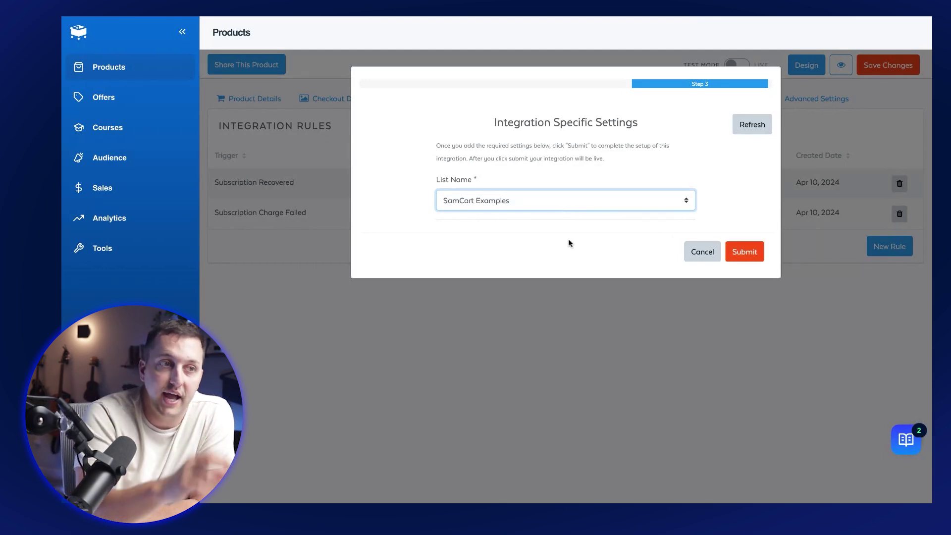
pyautogui.click(742, 257)
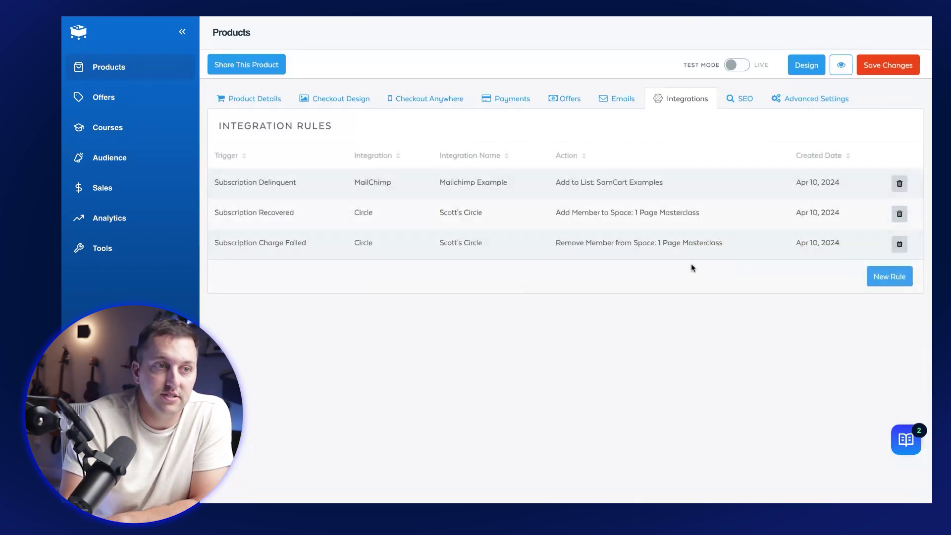
pyautogui.moveTo(669, 182); pyautogui.dragTo(596, 182)
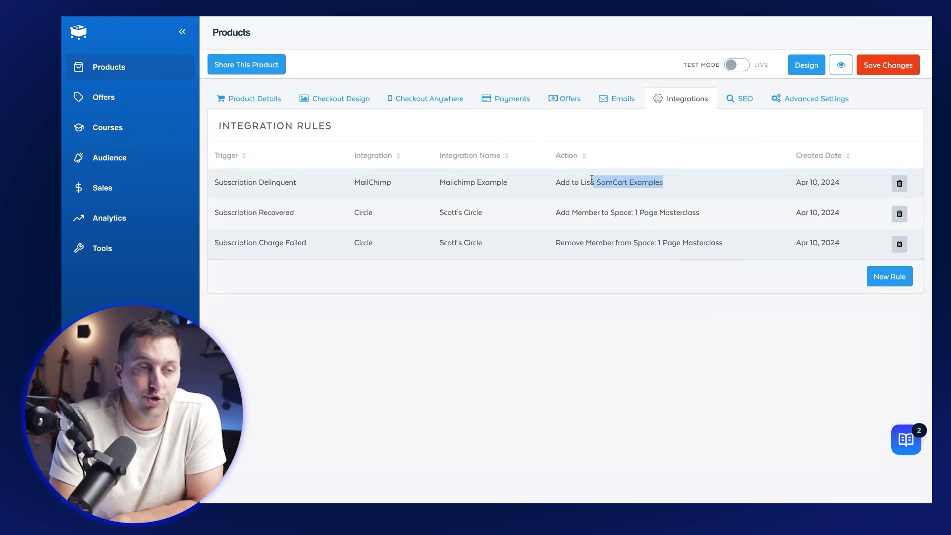
pyautogui.click(646, 182)
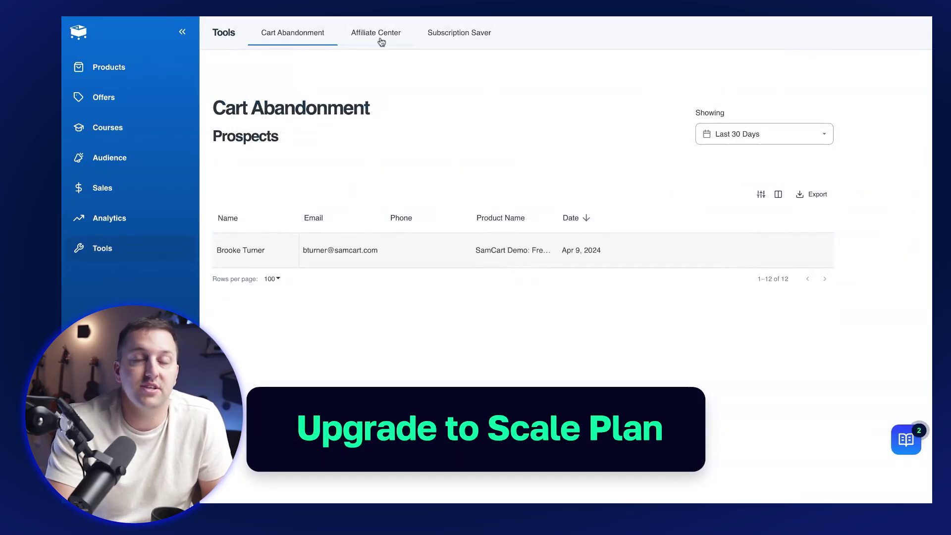
# Return to the Subscription Saver tool
pyautogui.click(473, 41)
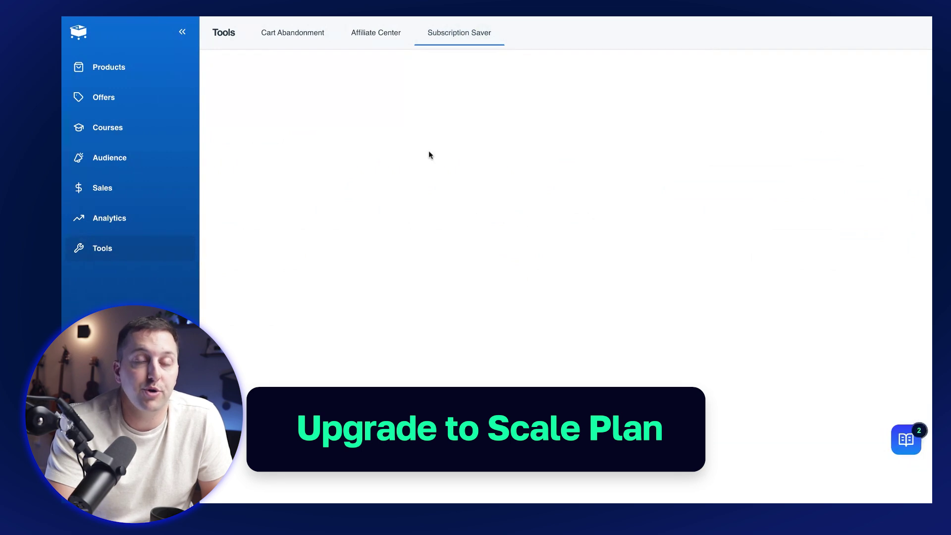